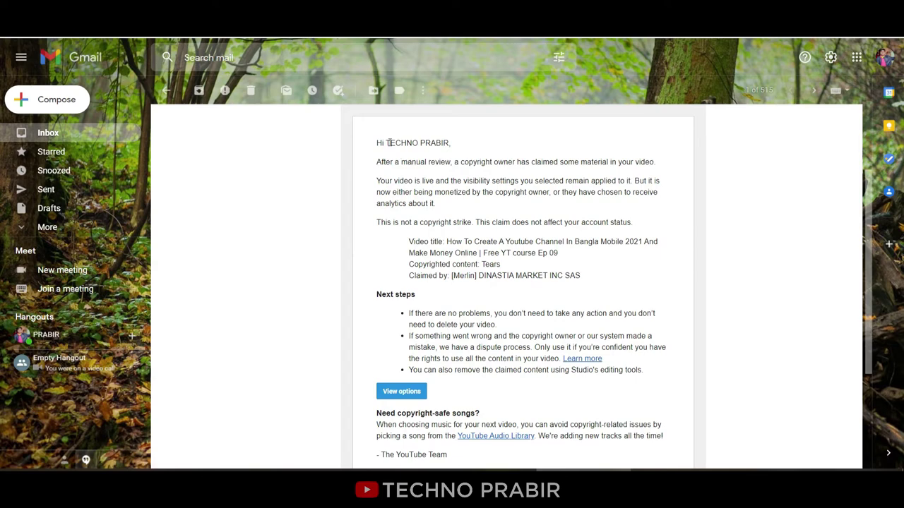
# Step: Read the copyright claim email, checking the account status note, the claimed content, the claimant and the next steps
pyautogui.moveTo(386, 143); pyautogui.dragTo(453, 145)
pyautogui.click(451, 205)
pyautogui.moveTo(204, 247); pyautogui.dragTo(595, 247)
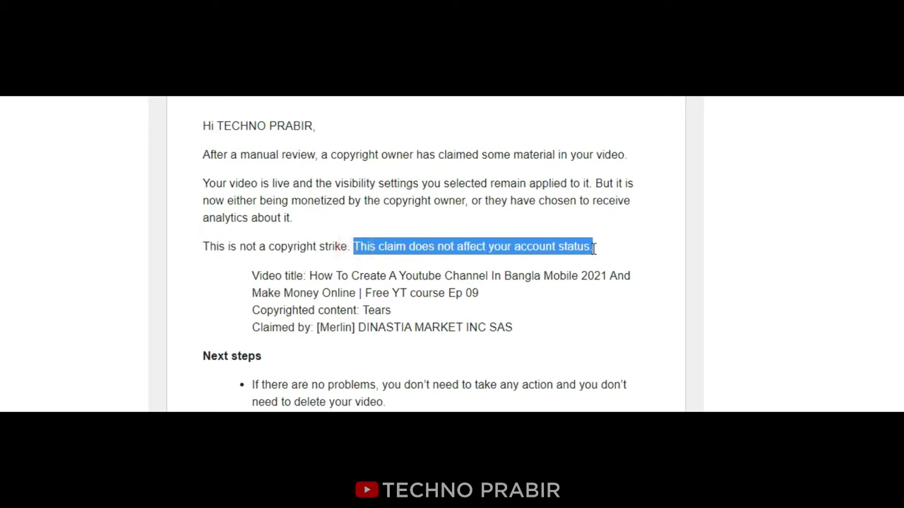
pyautogui.click(599, 248)
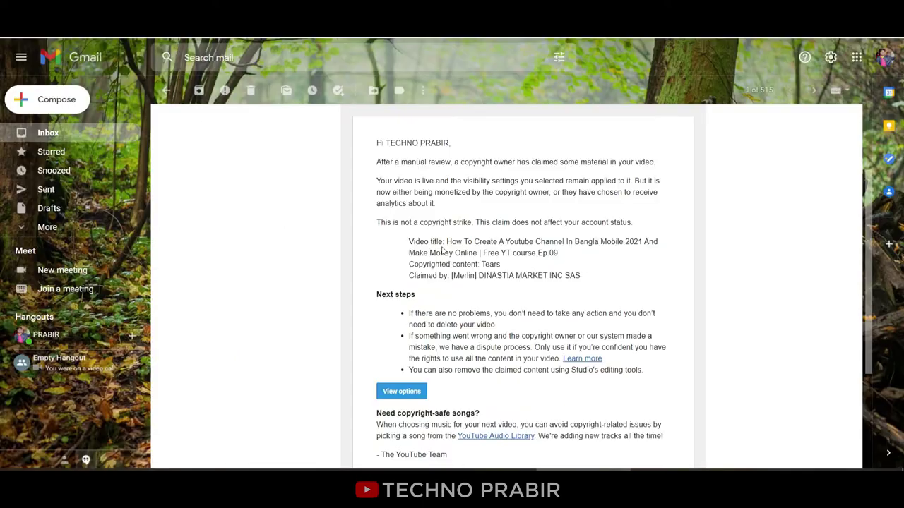
pyautogui.moveTo(482, 264); pyautogui.dragTo(590, 282)
pyautogui.click(433, 285)
pyautogui.click(590, 281)
pyautogui.scroll(-2, 577, 300)
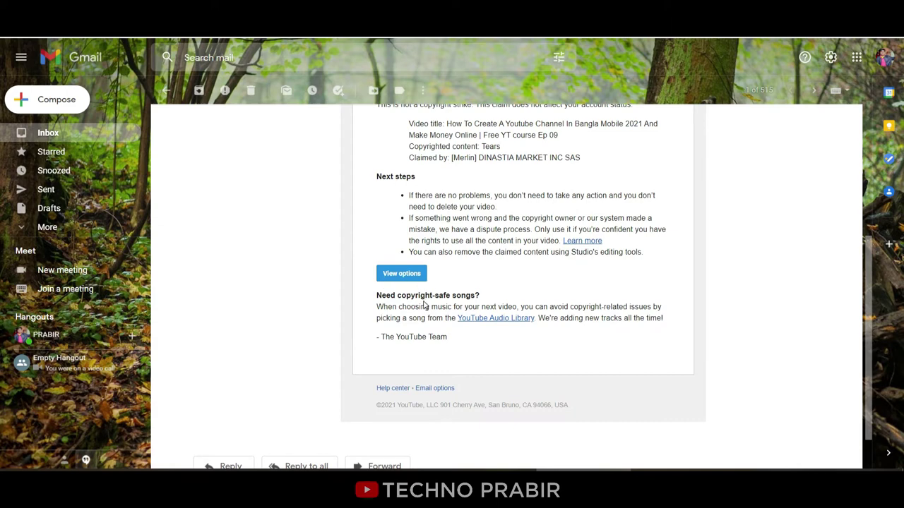
pyautogui.scroll(2, 426, 305)
pyautogui.scroll(1, 425, 305)
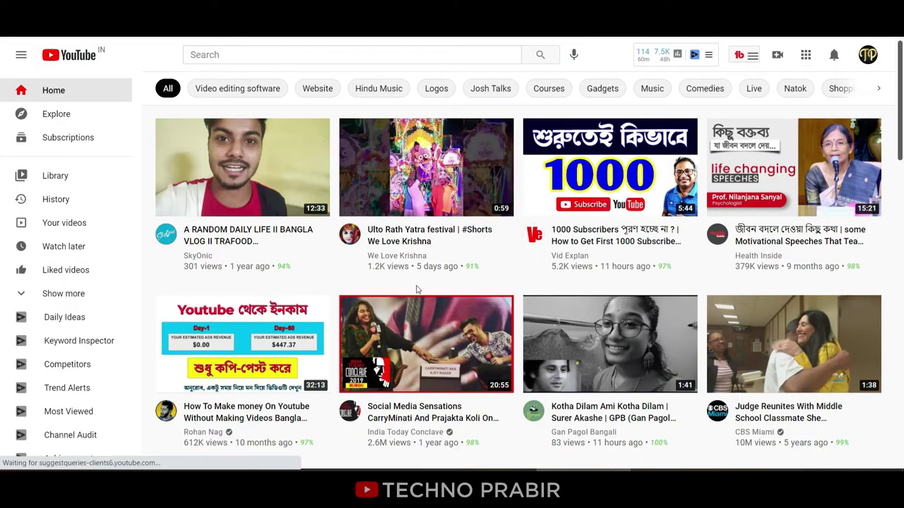
# Step: Switch to YouTube Studio and review the copyright summary for the Ep 10 channel customization video from the important notifications
pyautogui.click(869, 56)
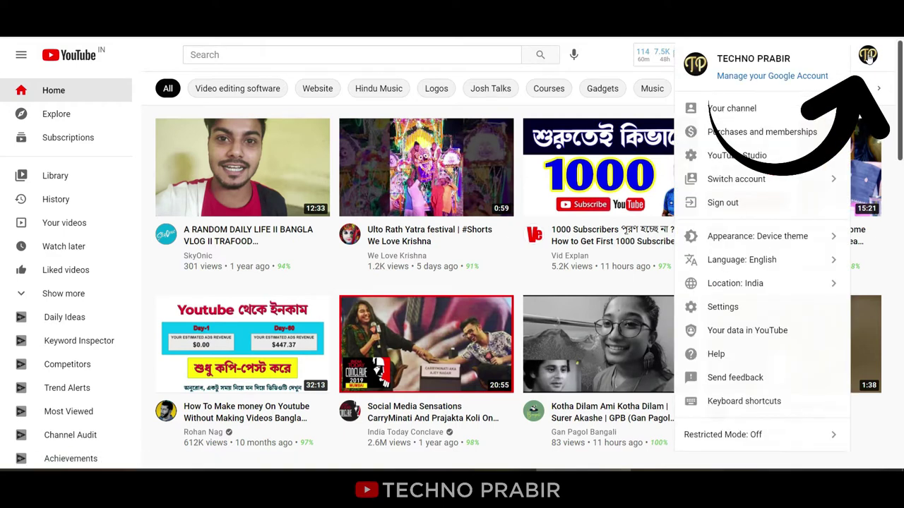
pyautogui.click(770, 158)
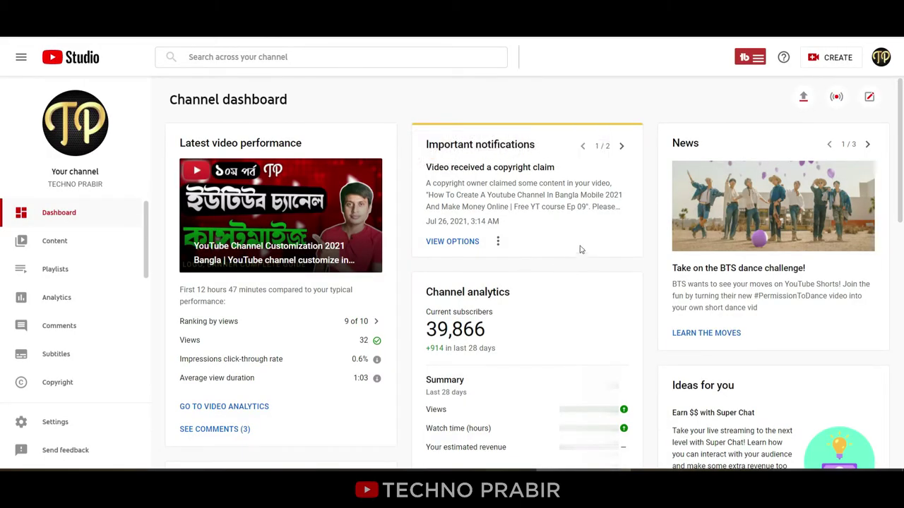
pyautogui.click(449, 242)
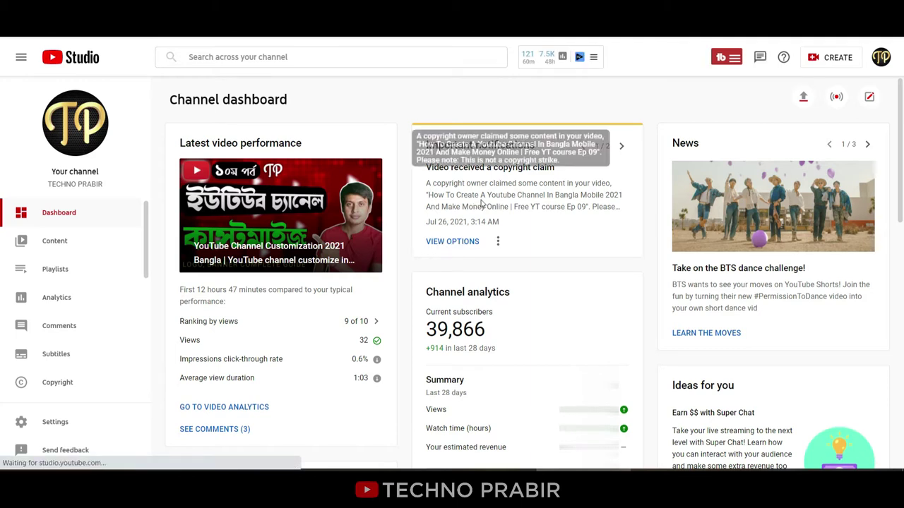
pyautogui.click(620, 146)
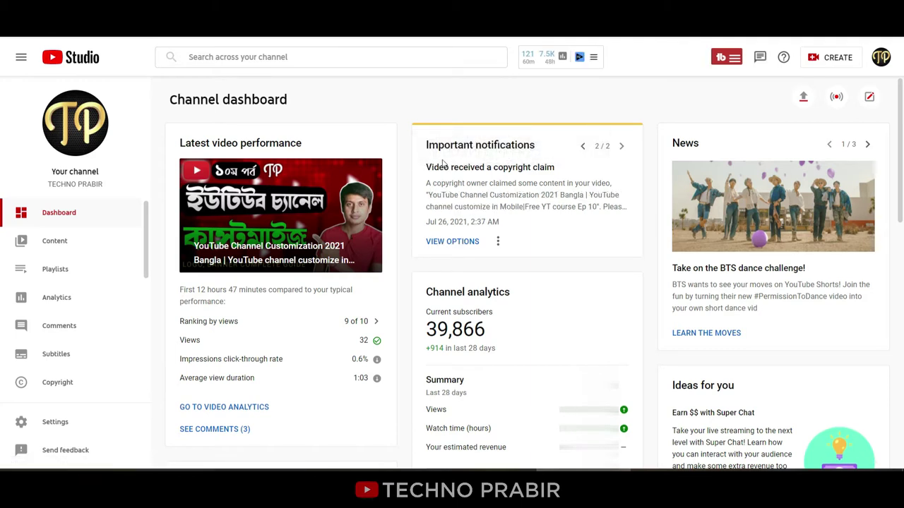
pyautogui.click(458, 241)
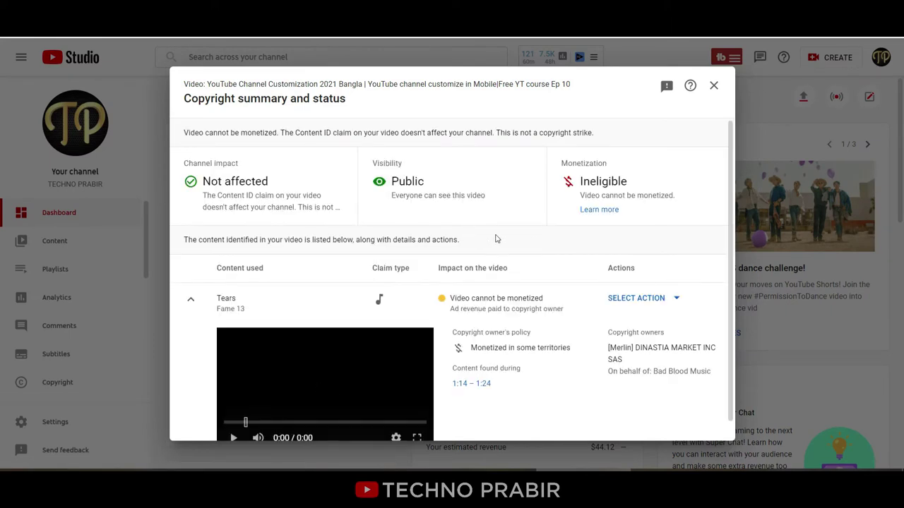
pyautogui.scroll(-1, 508, 239)
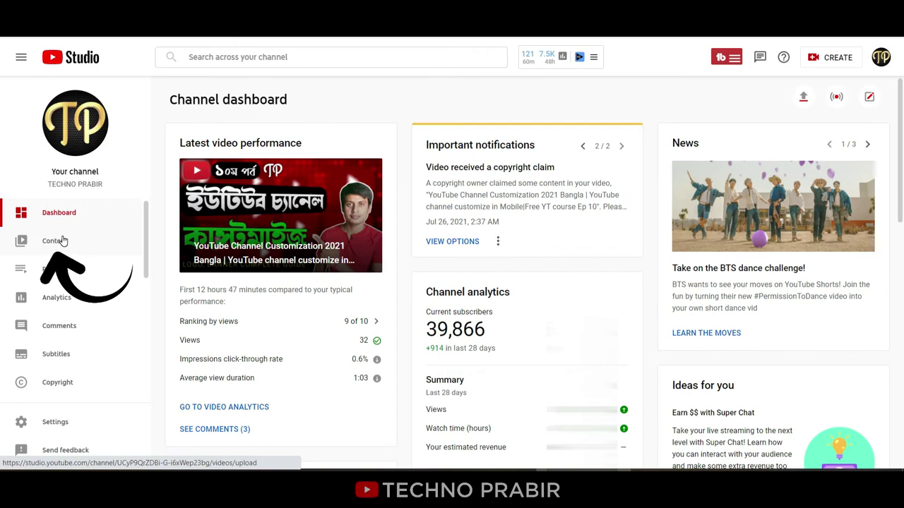
# Step: Open the "YouTube Channel Customization 2021 Bangla" video's details from the channel content and view its copyright claim details
pyautogui.click(62, 240)
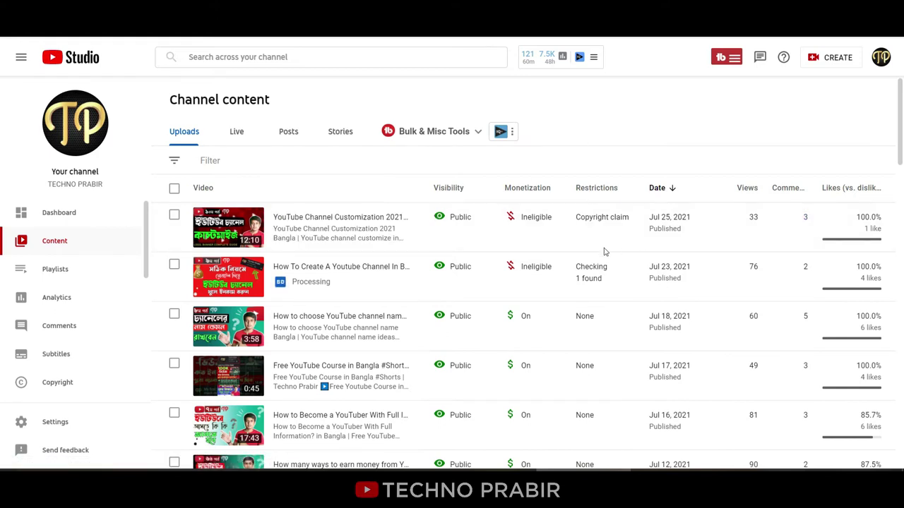
pyautogui.moveTo(586, 233)
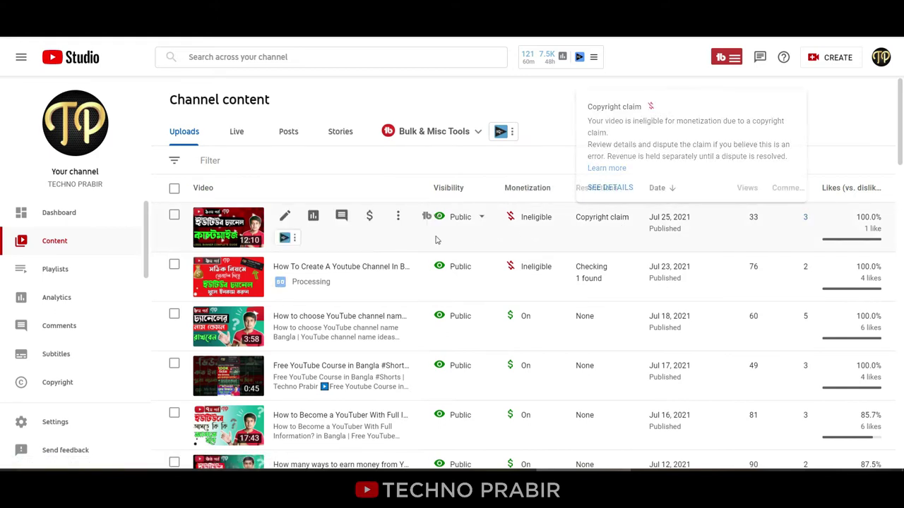
pyautogui.click(285, 216)
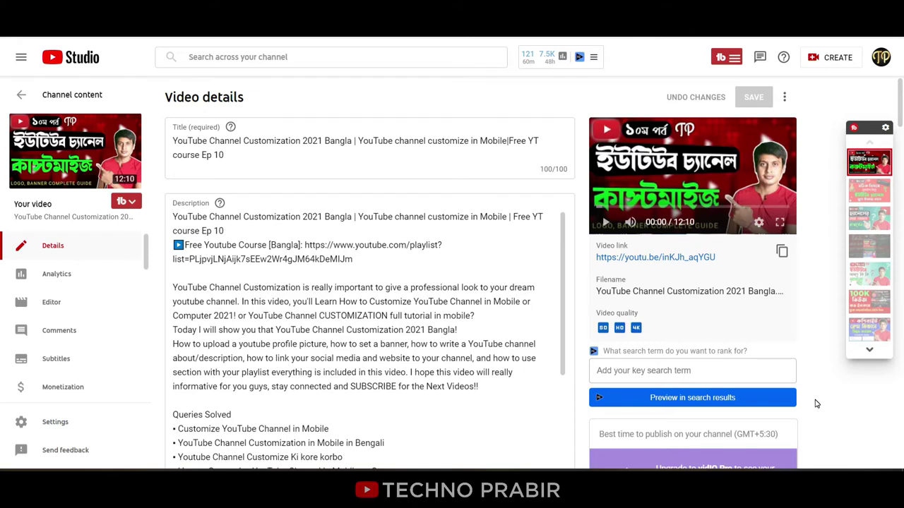
pyautogui.scroll(-3, 816, 403)
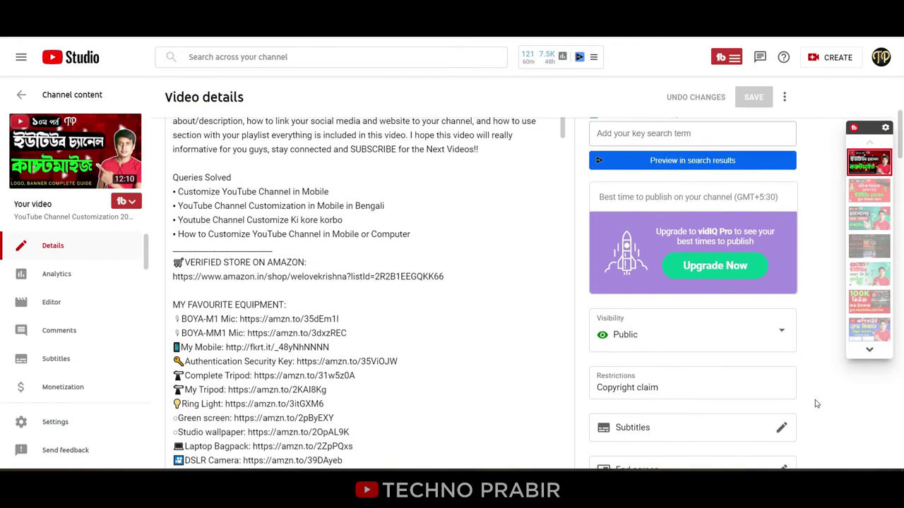
pyautogui.scroll(-1, 815, 403)
pyautogui.moveTo(619, 329)
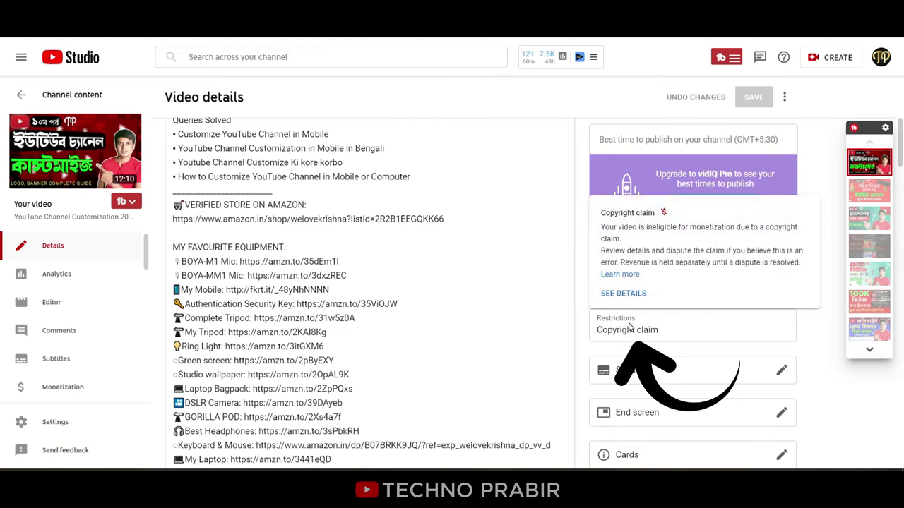
pyautogui.click(626, 294)
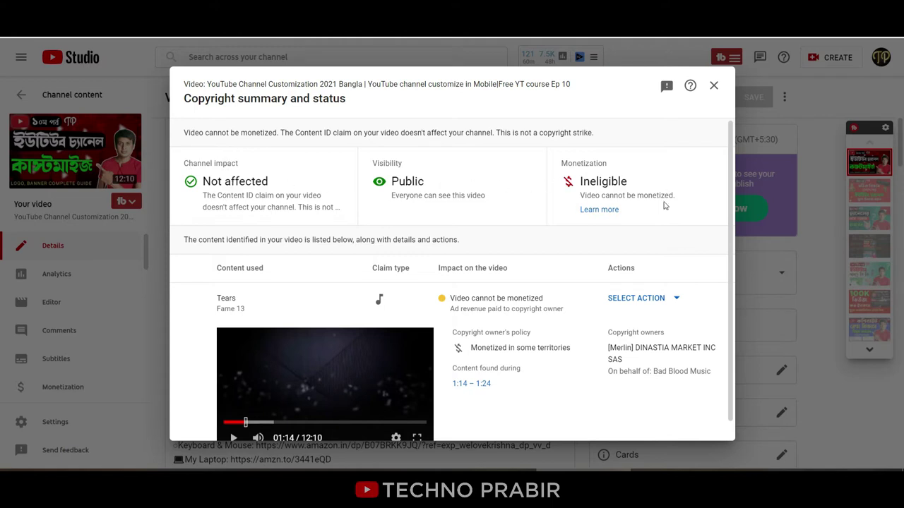
# Step: Play the claimed segment 1:14 – 1:24 in the copyright summary and check who the copyright owners are
pyautogui.scroll(-1, 309, 237)
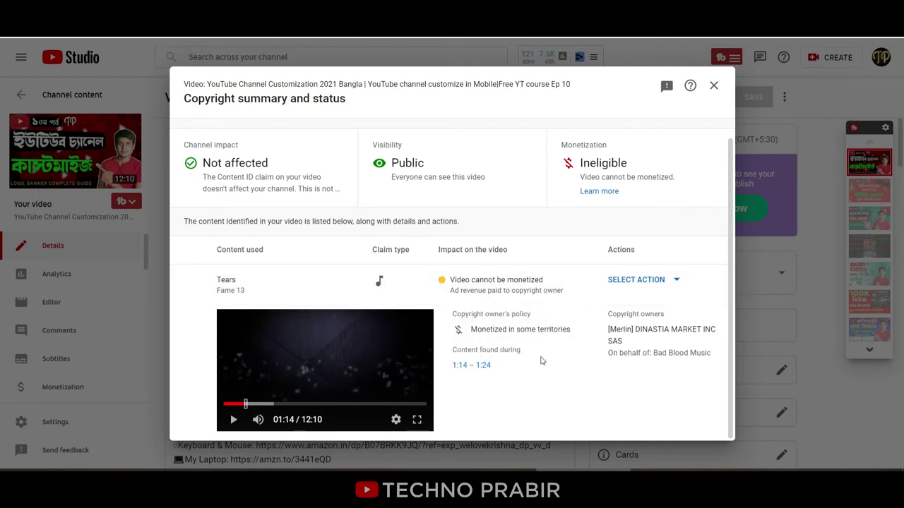
pyautogui.click(460, 366)
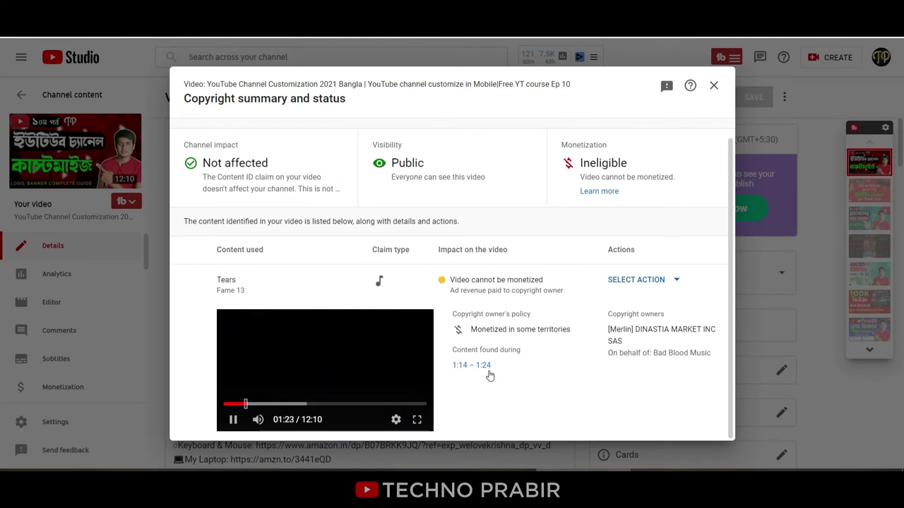
pyautogui.click(228, 422)
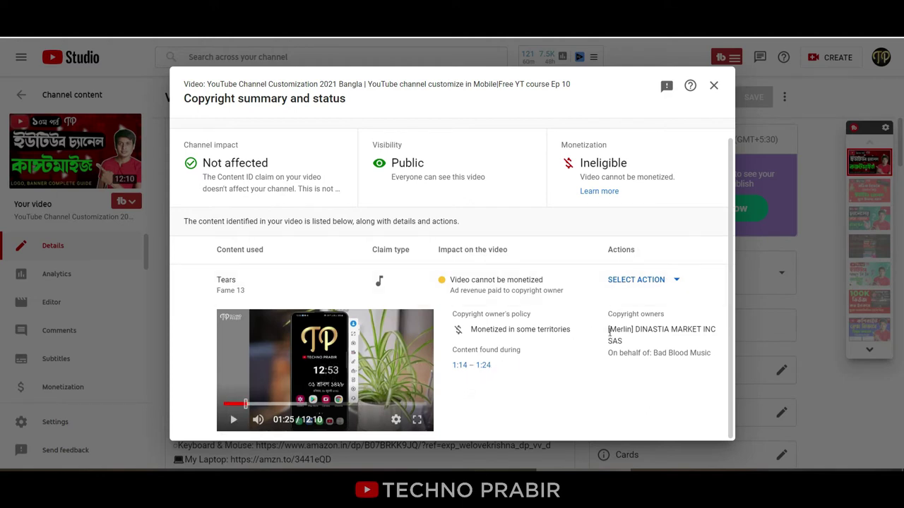
pyautogui.moveTo(693, 329); pyautogui.dragTo(608, 329)
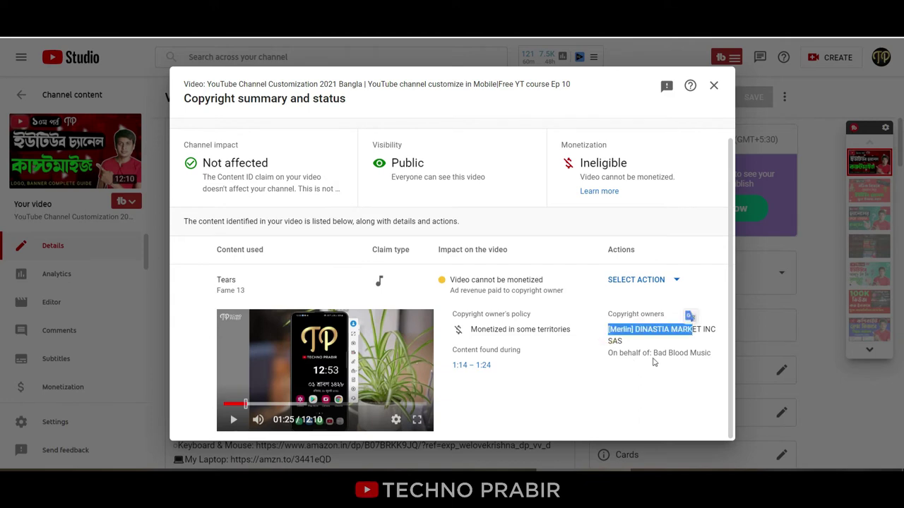
pyautogui.click(679, 374)
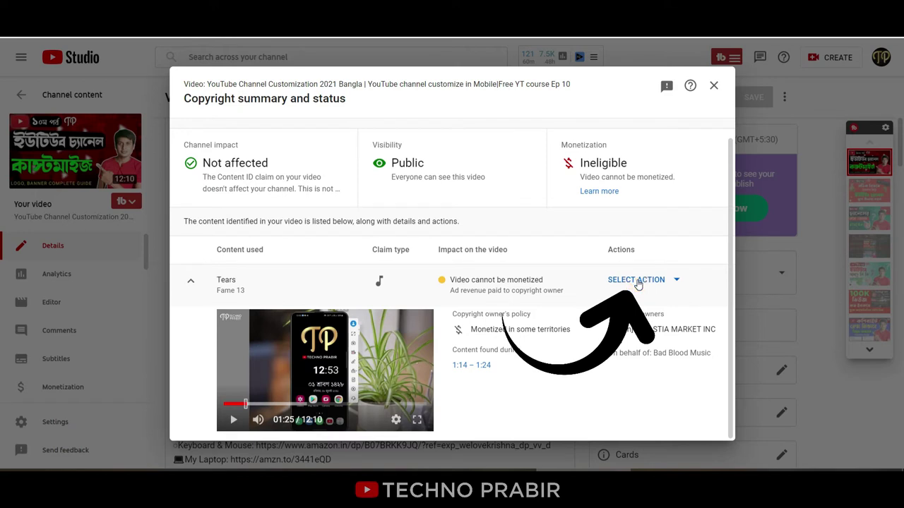
# Step: Choose to trim out the claimed segment of "Tears" and set the trim's end time to 01:25
pyautogui.click(638, 283)
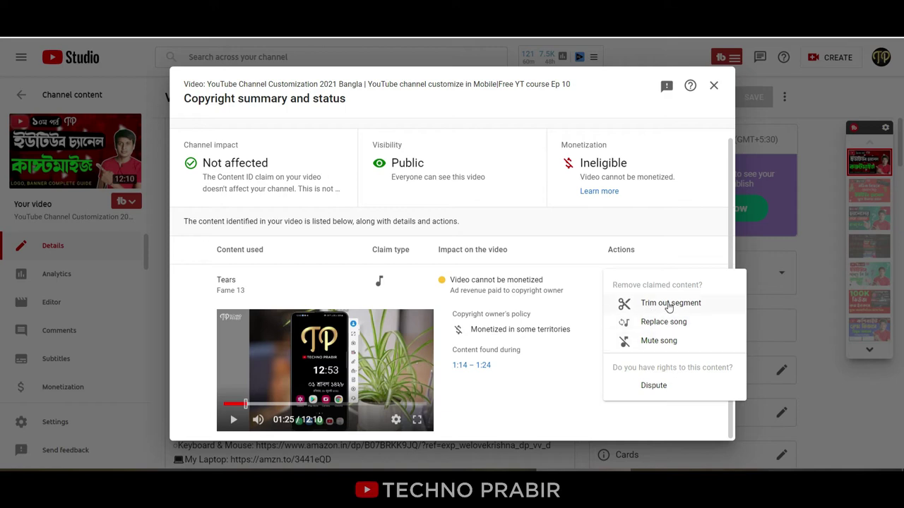
pyautogui.click(669, 305)
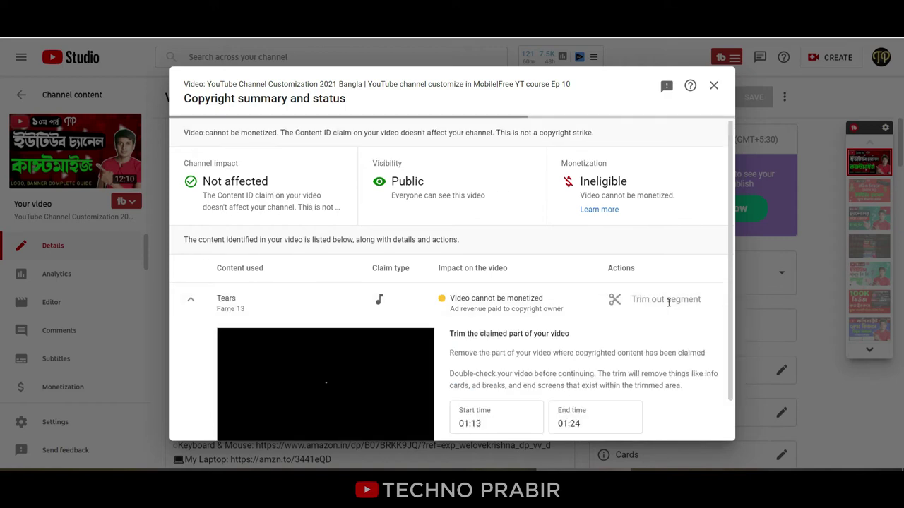
pyautogui.scroll(-1, 565, 360)
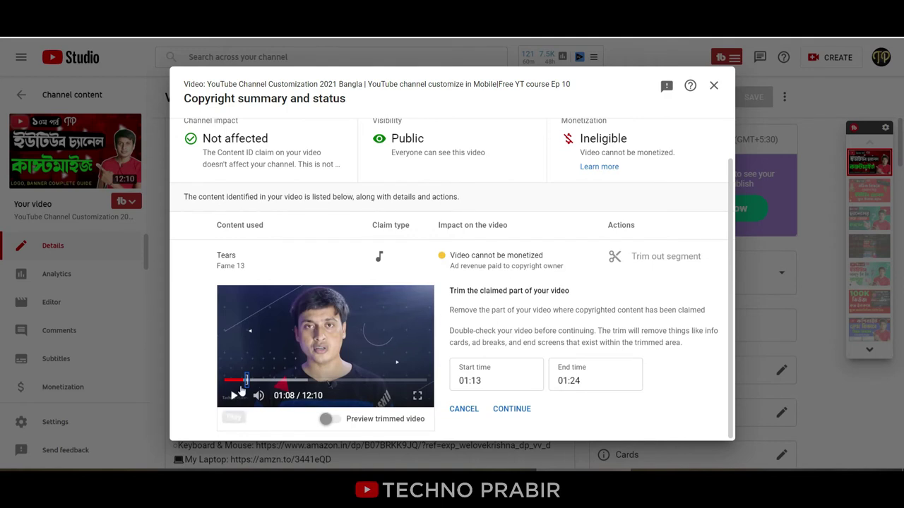
pyautogui.click(492, 382)
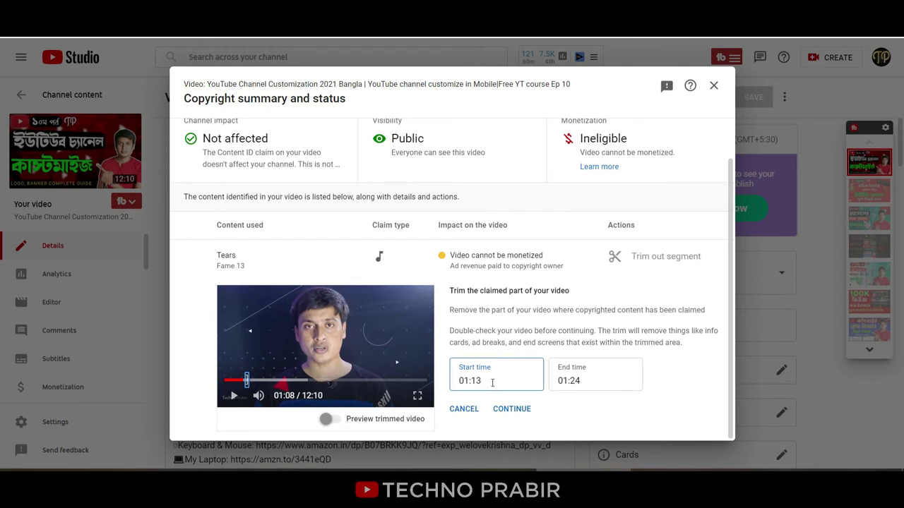
pyautogui.click(587, 380)
pyautogui.press('BackSpace')
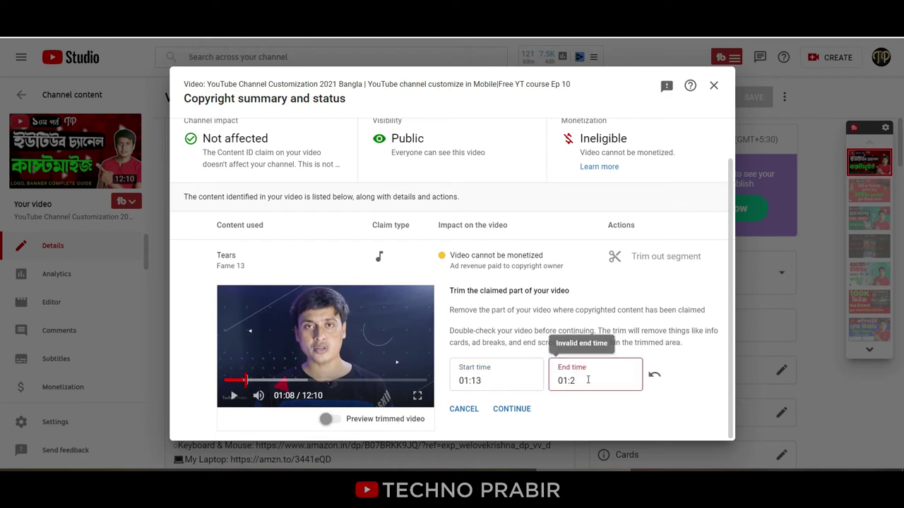
pyautogui.write('5')
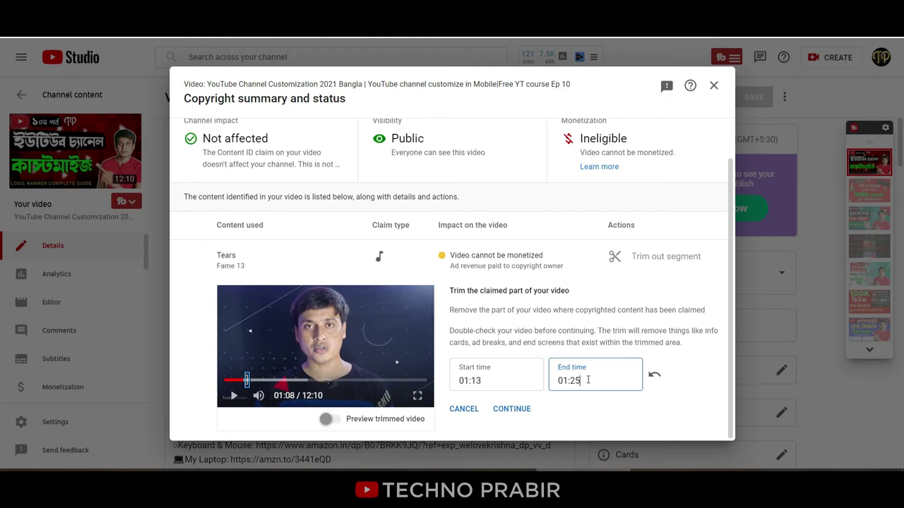
# Step: Turn on the preview of the trimmed video
pyautogui.click(347, 418)
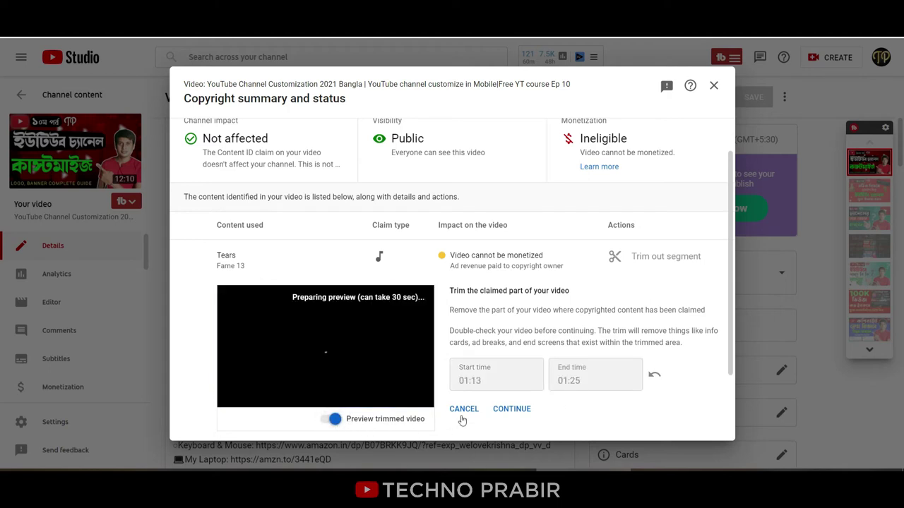
pyautogui.scroll(-2, 658, 397)
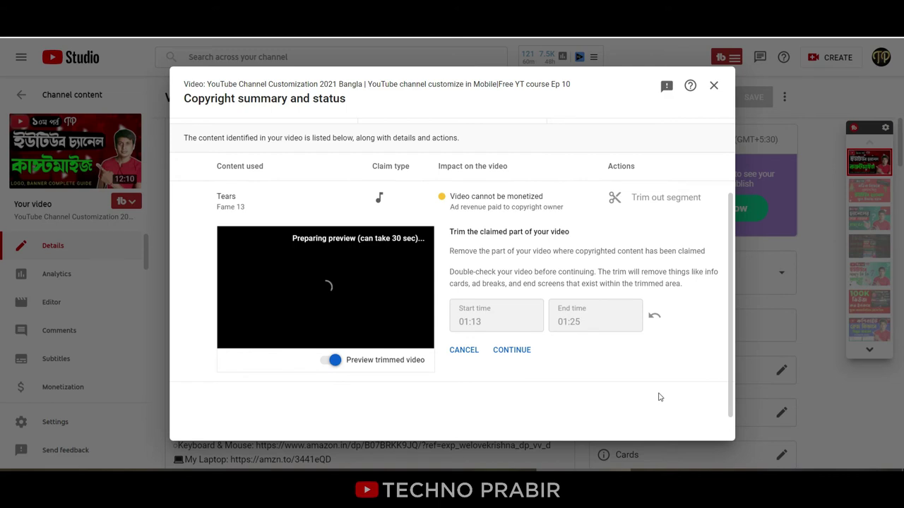
pyautogui.scroll(1, 565, 353)
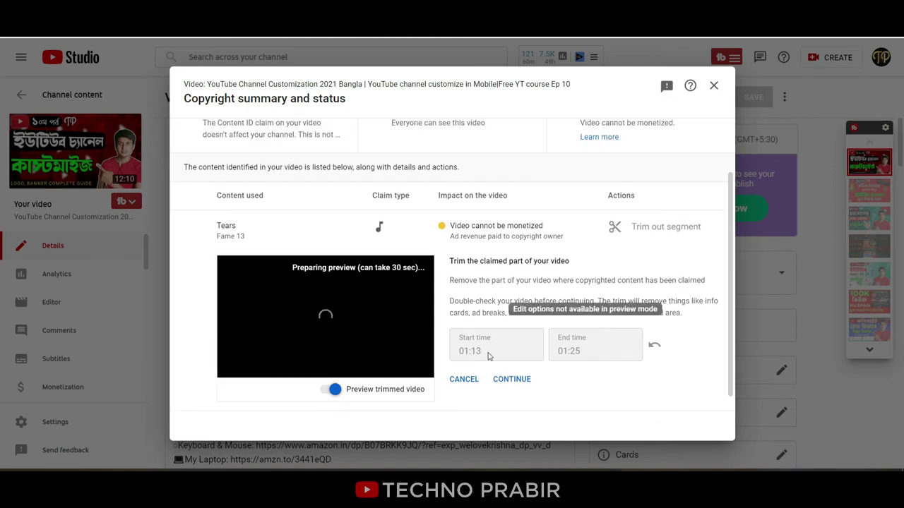
# Step: Confirm trimming the claimed segment, close the copyright summary and return to the channel content list
pyautogui.click(521, 379)
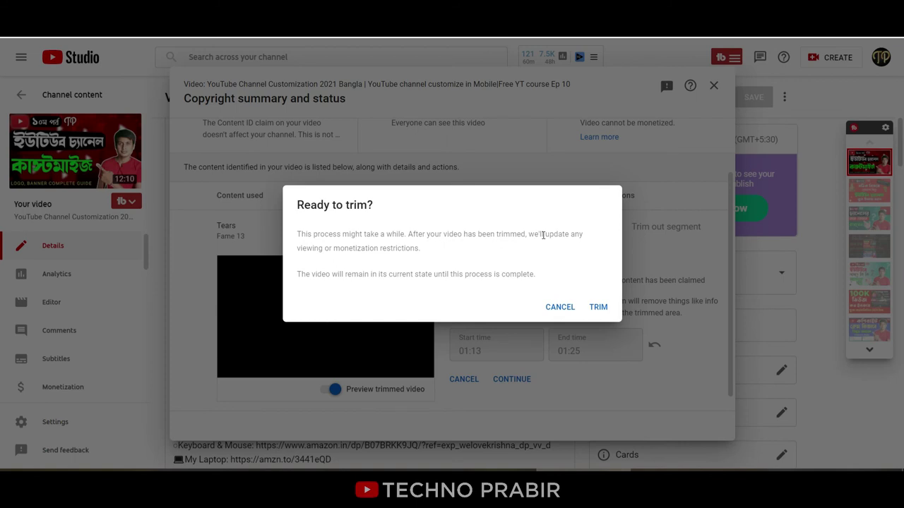
pyautogui.press('XF86MonBrightnessUp')
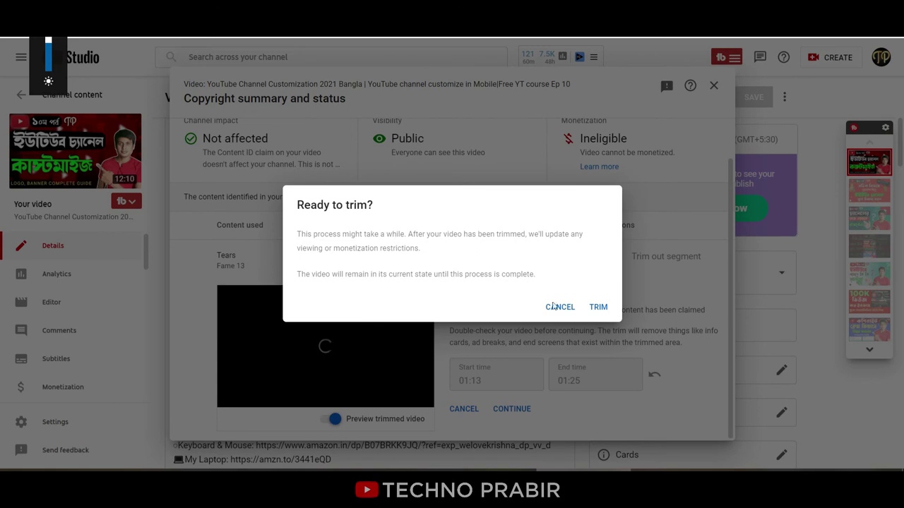
pyautogui.click(597, 307)
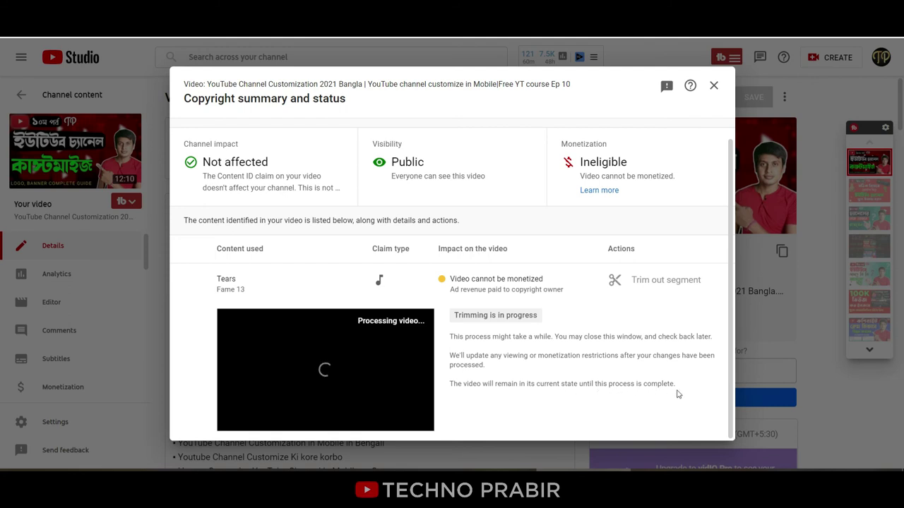
pyautogui.click(712, 85)
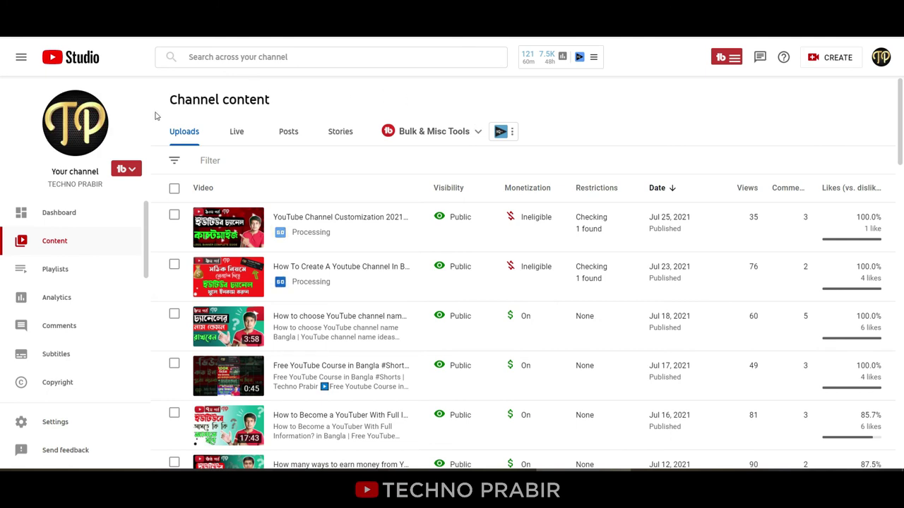
pyautogui.moveTo(284, 406)
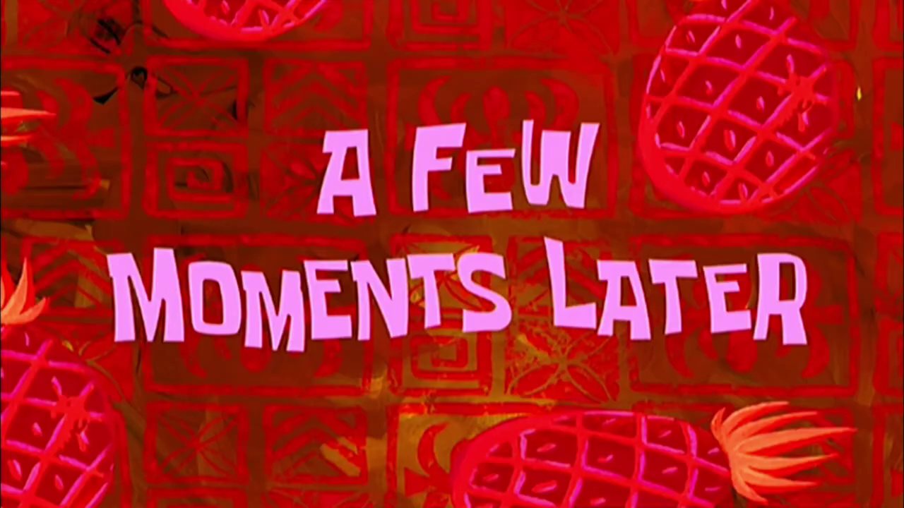
# Step: Open the full list of uploads, check the restrictions of the "YouTube Channel Customization 2021 Bangla" video, and return to the list
pyautogui.scroll(-5, 452, 268)
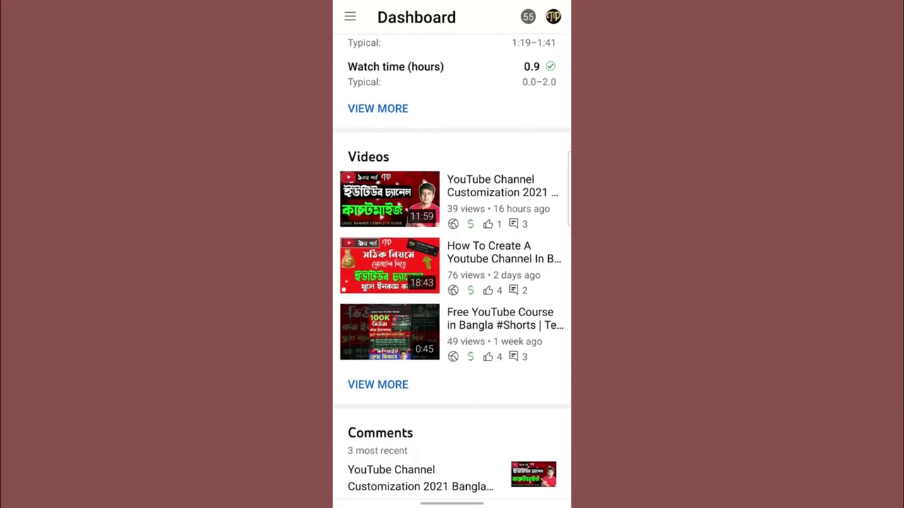
pyautogui.click(378, 382)
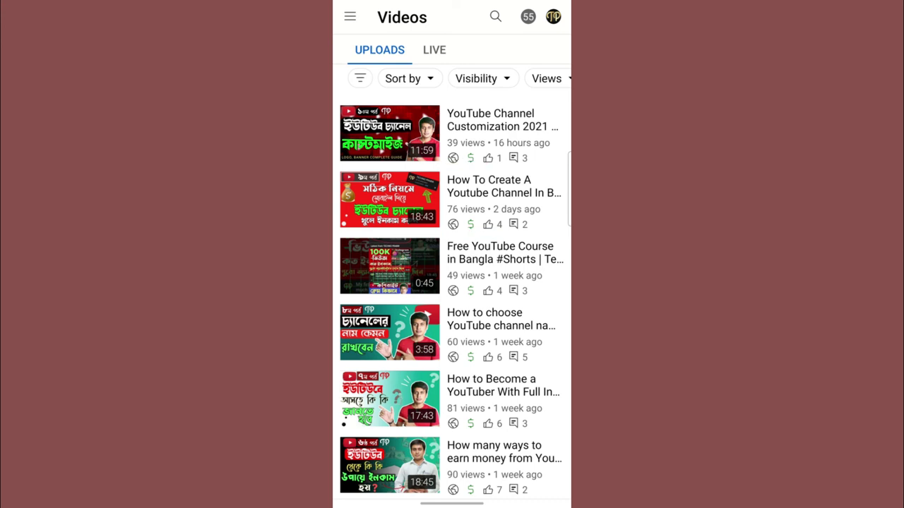
pyautogui.click(455, 122)
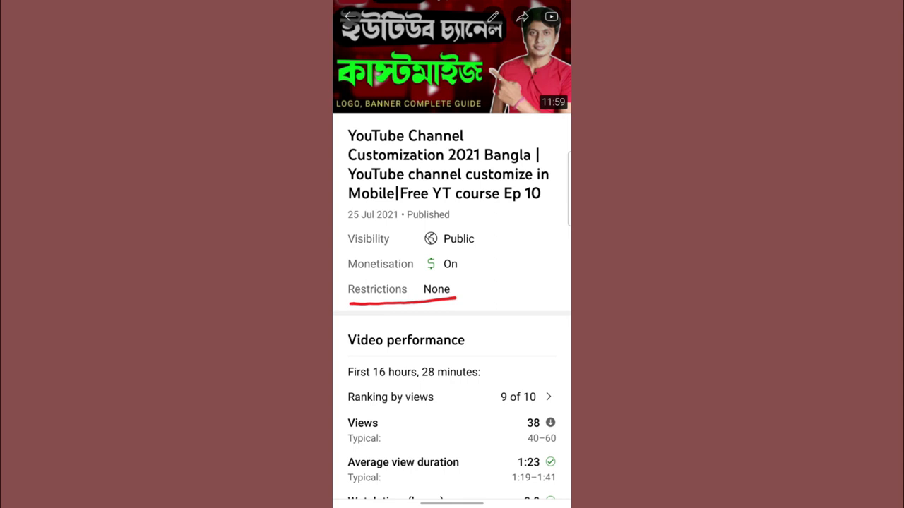
pyautogui.click(350, 16)
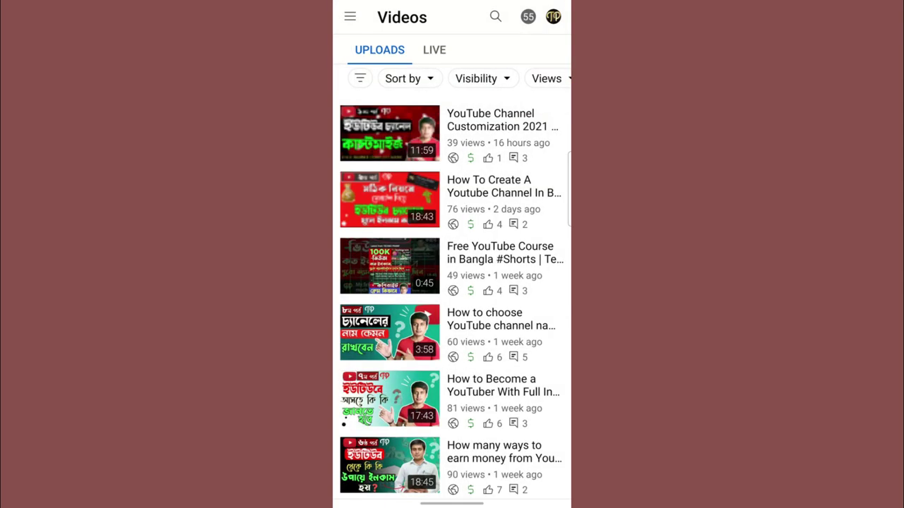
# Step: Open the details of the "How To Create A Youtube Channel In Bangla Mobile 2021" video and check its restrictions
pyautogui.click(503, 192)
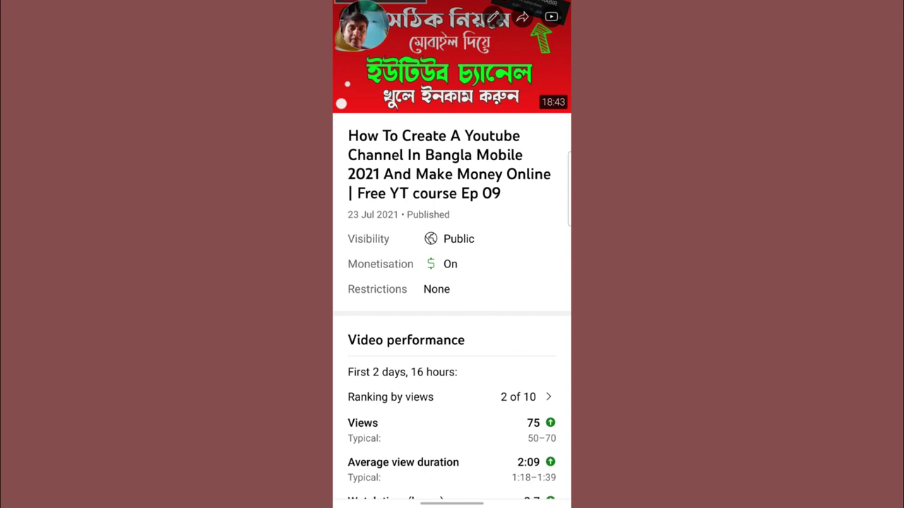
pyautogui.click(452, 212)
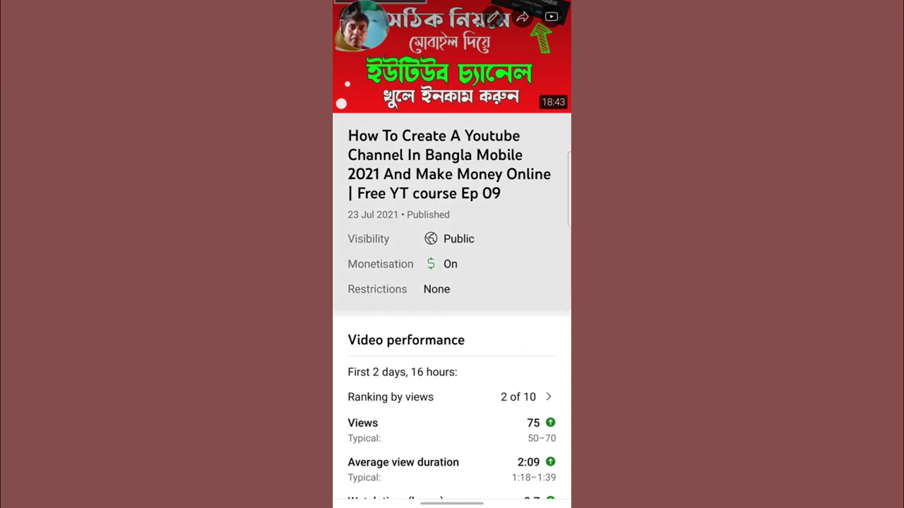
pyautogui.click(389, 481)
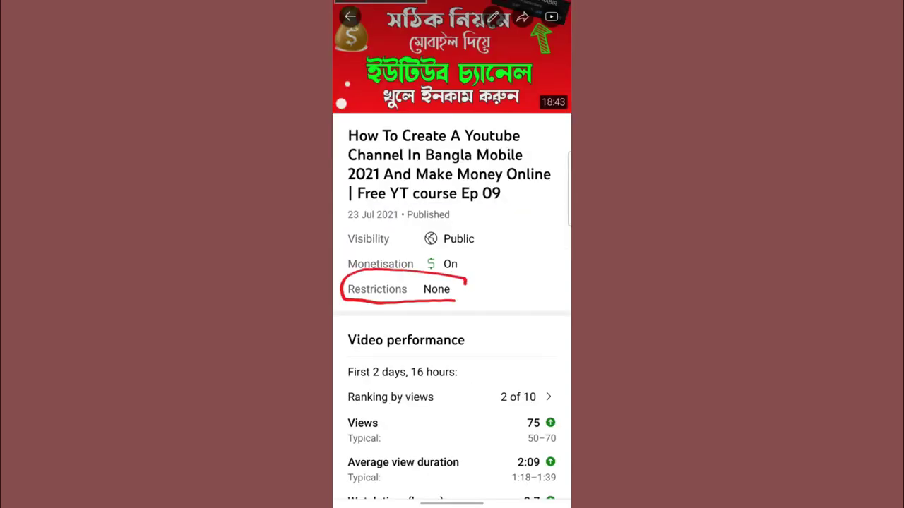